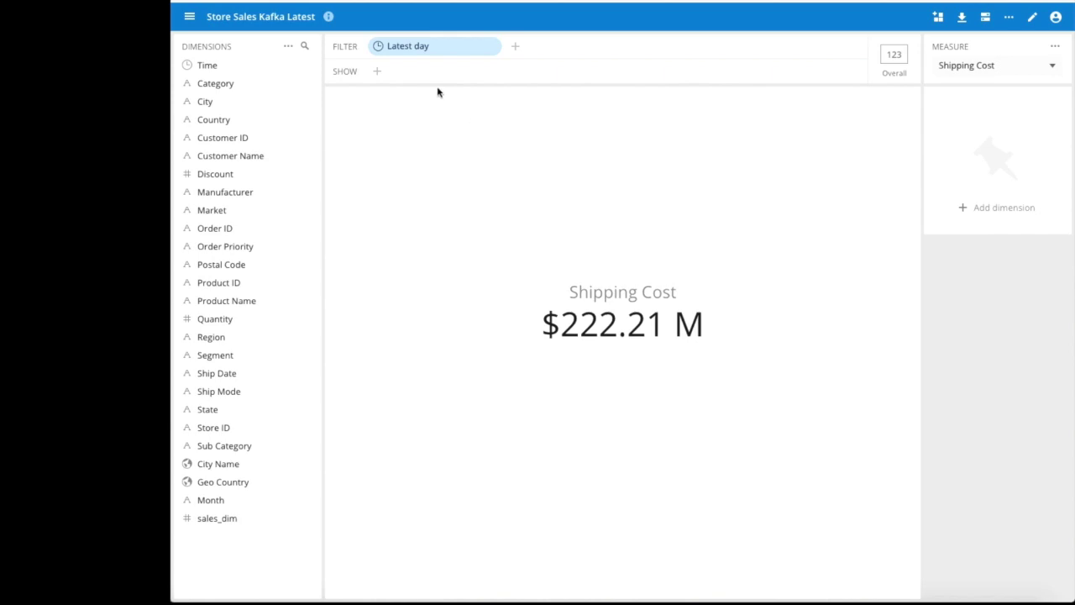
Set the time filter to Latest 30 days and split Shipping Cost by Manufacturer
click(443, 50)
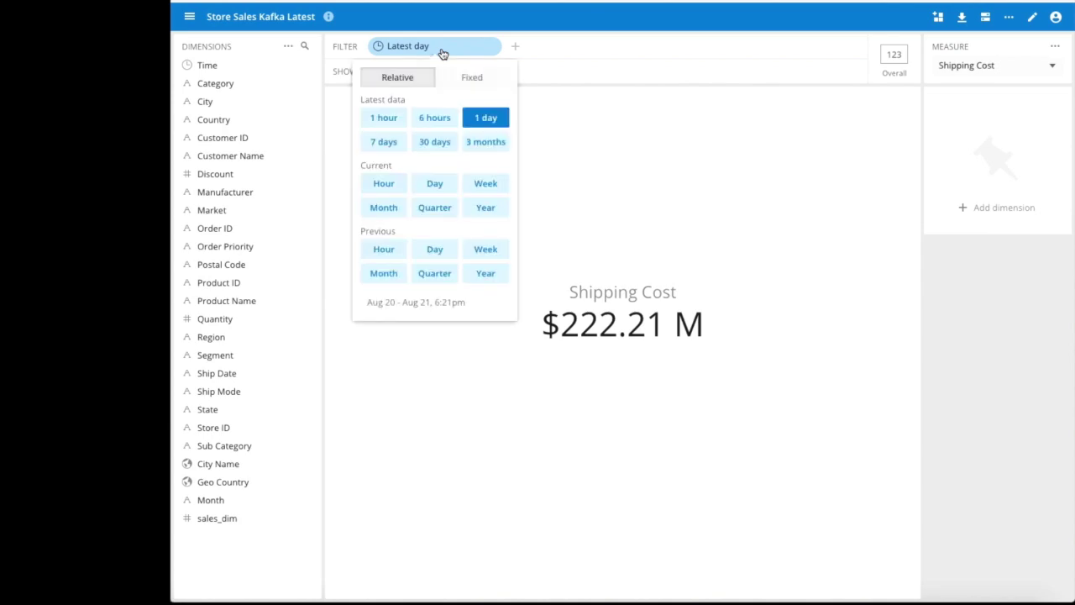
click(433, 144)
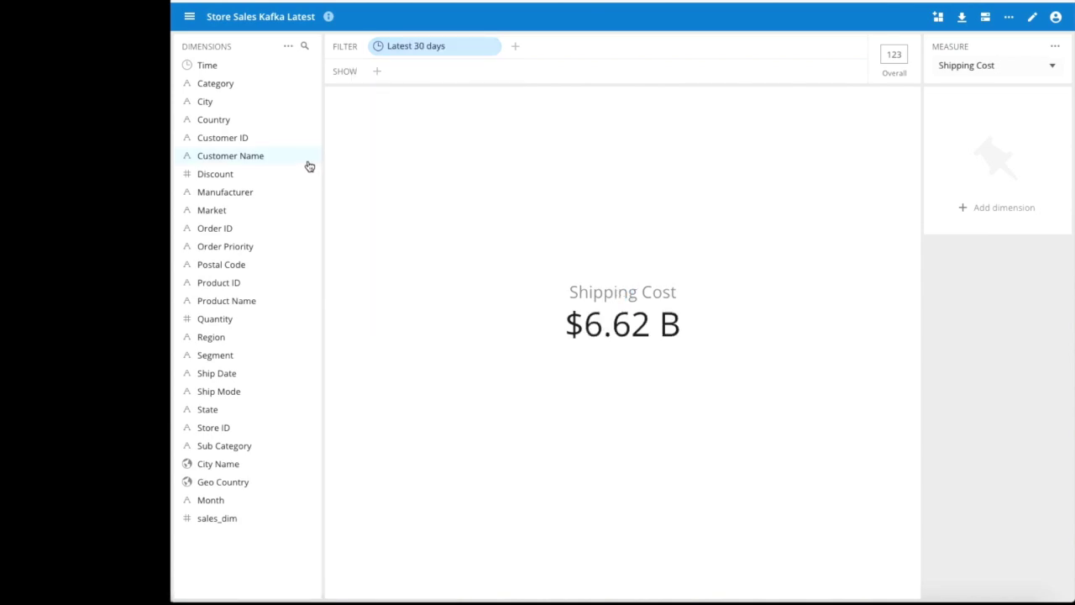
drag(240, 194, 435, 75)
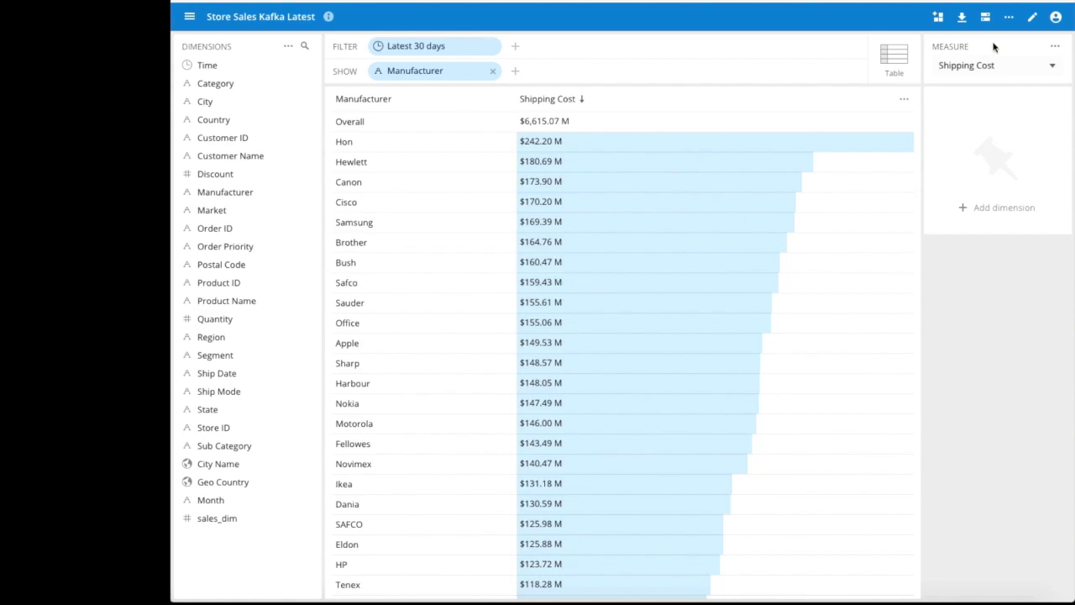
Turn on a previous-period comparison of Shipping Cost, adding a Change column
click(1056, 49)
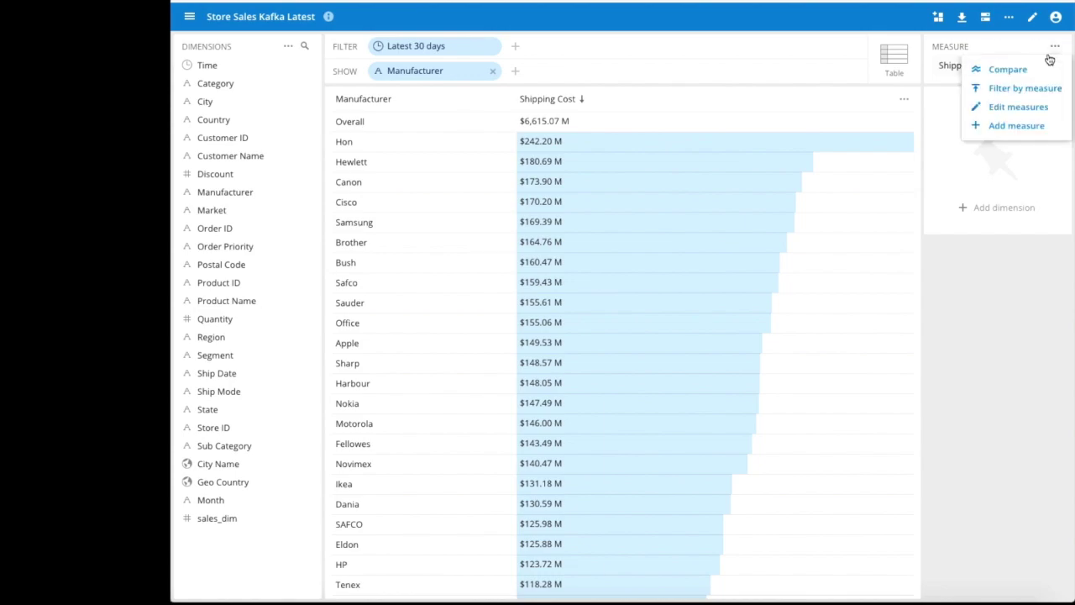
click(1040, 71)
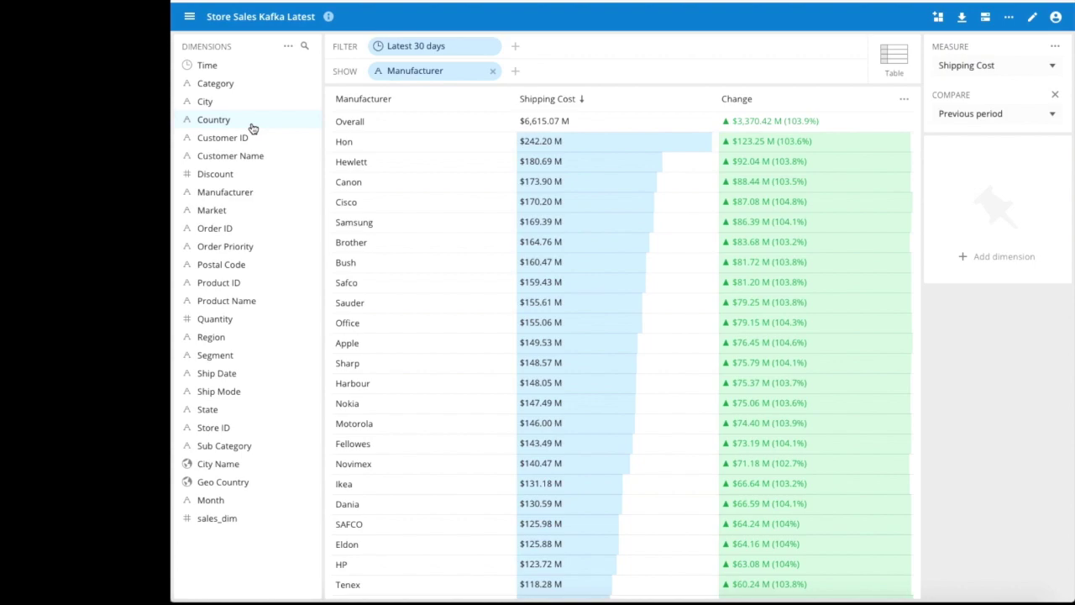
Nest the Country dimension under Manufacturer in the Shipping Cost table
drag(251, 126, 573, 73)
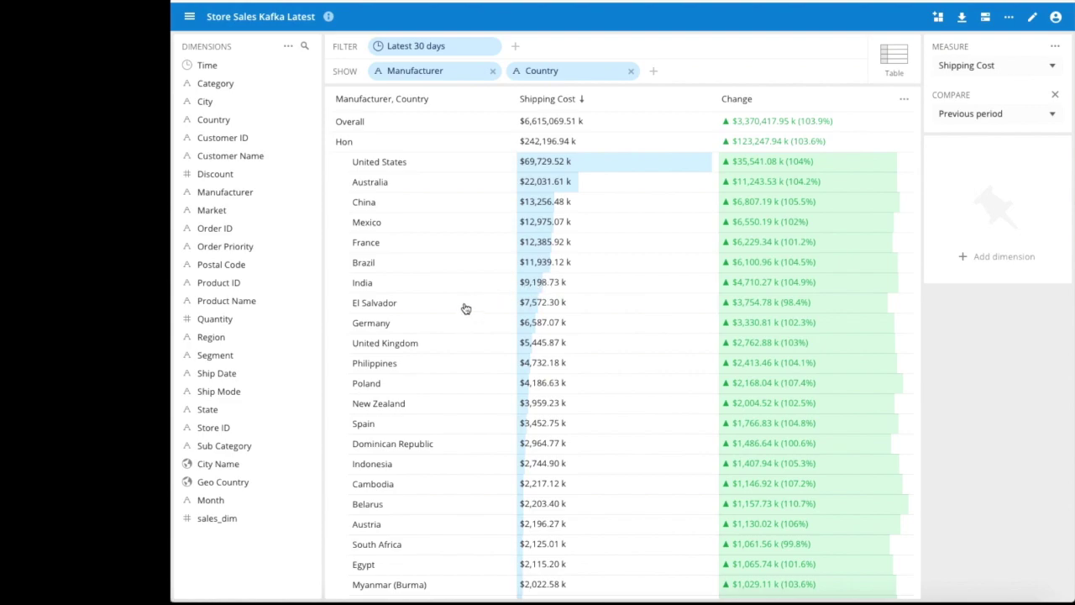
Explain the change in Hon's El Salvador shipping cost
click(467, 307)
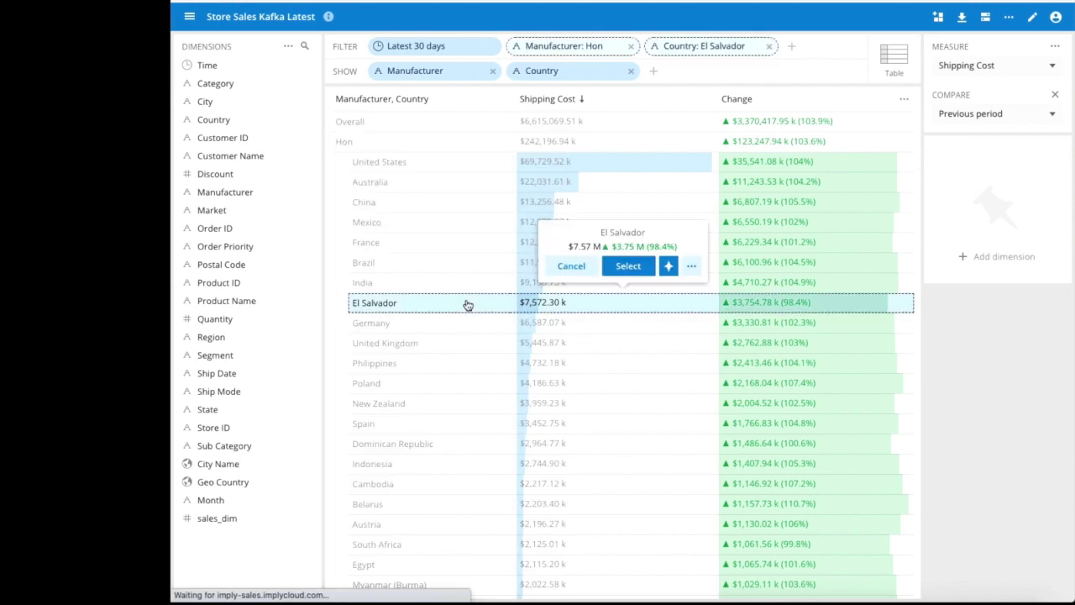
click(670, 267)
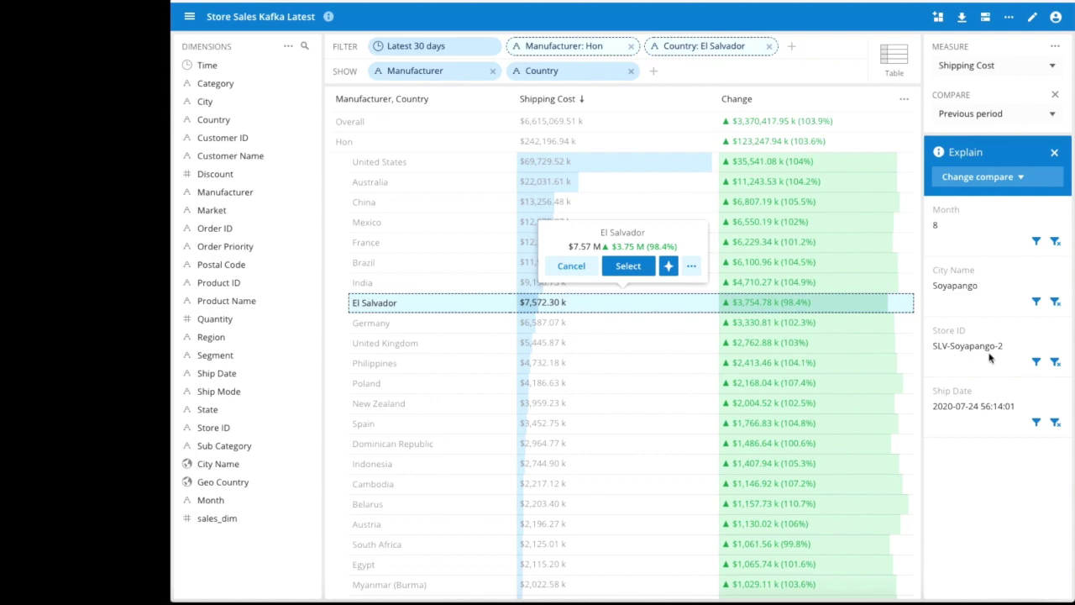
click(1036, 362)
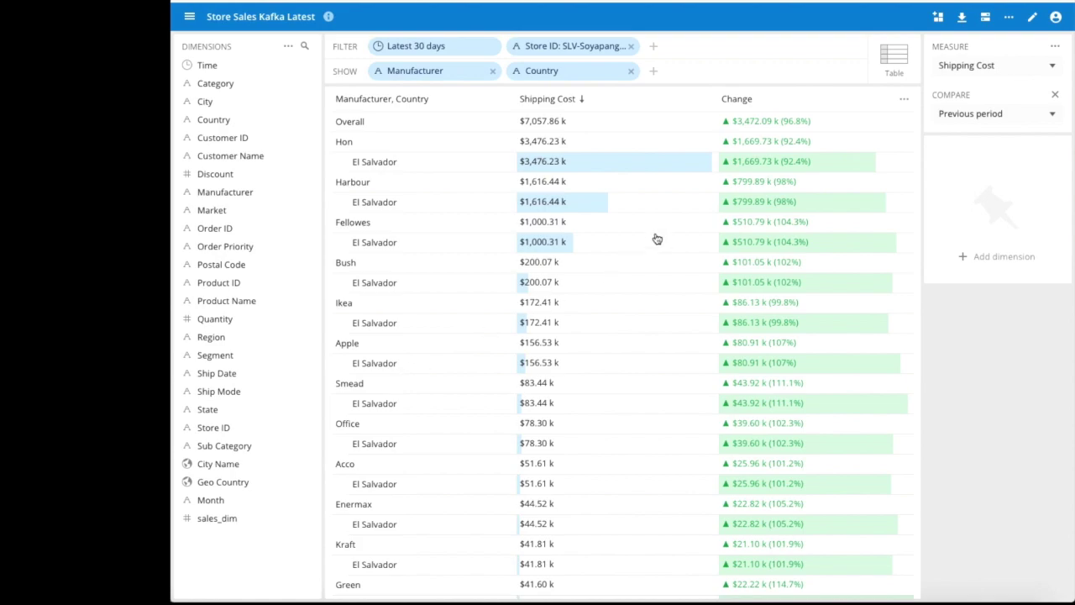
Save the table to a new dashboard titled 'Shipping' and expand its tile in the explorer
click(938, 19)
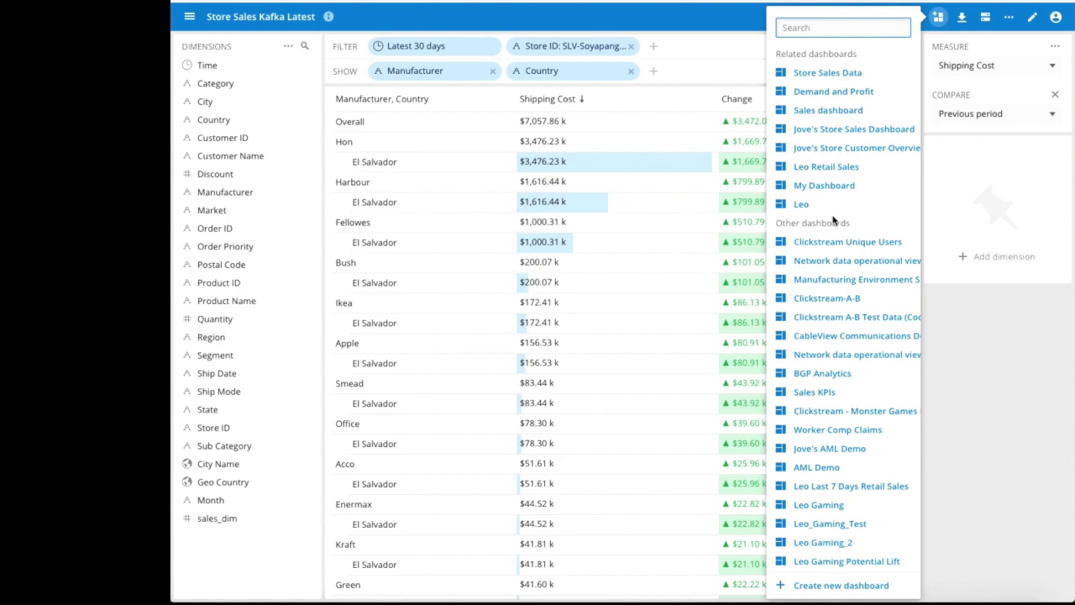
click(816, 586)
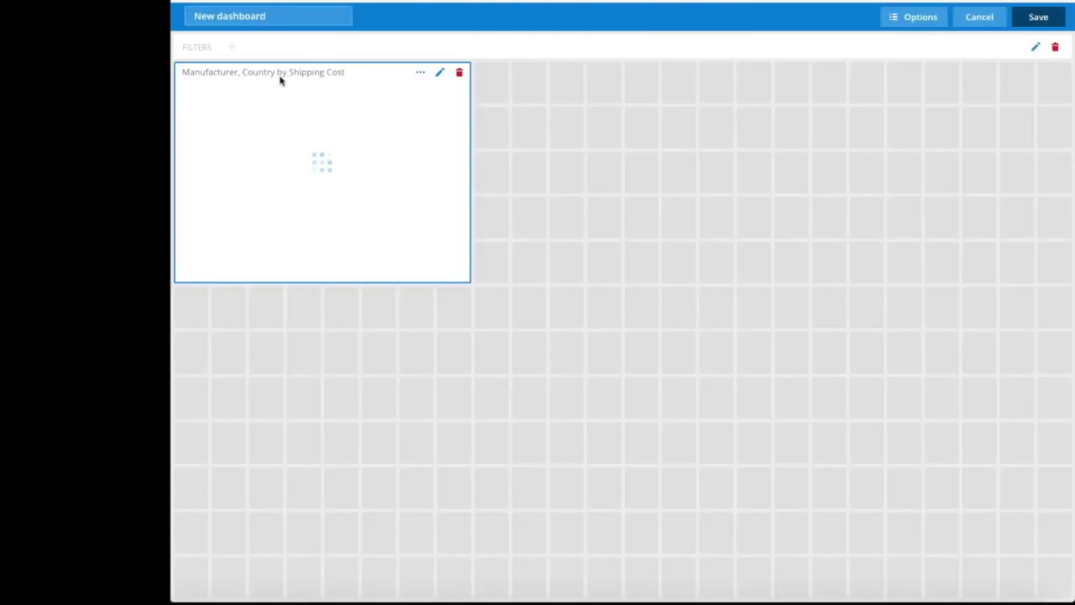
drag(281, 17, 188, 16)
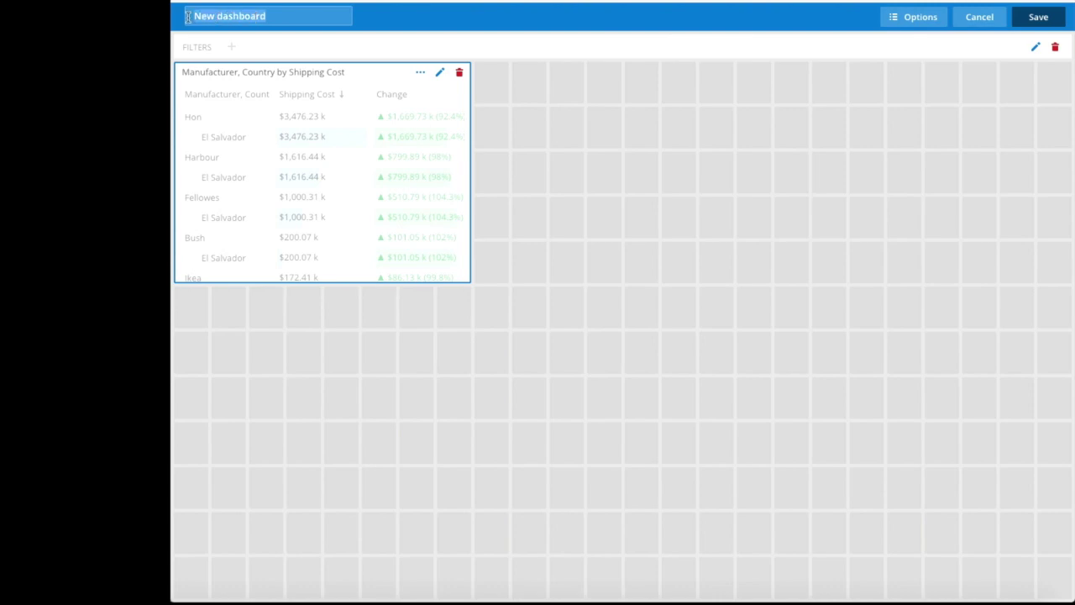
text(S)
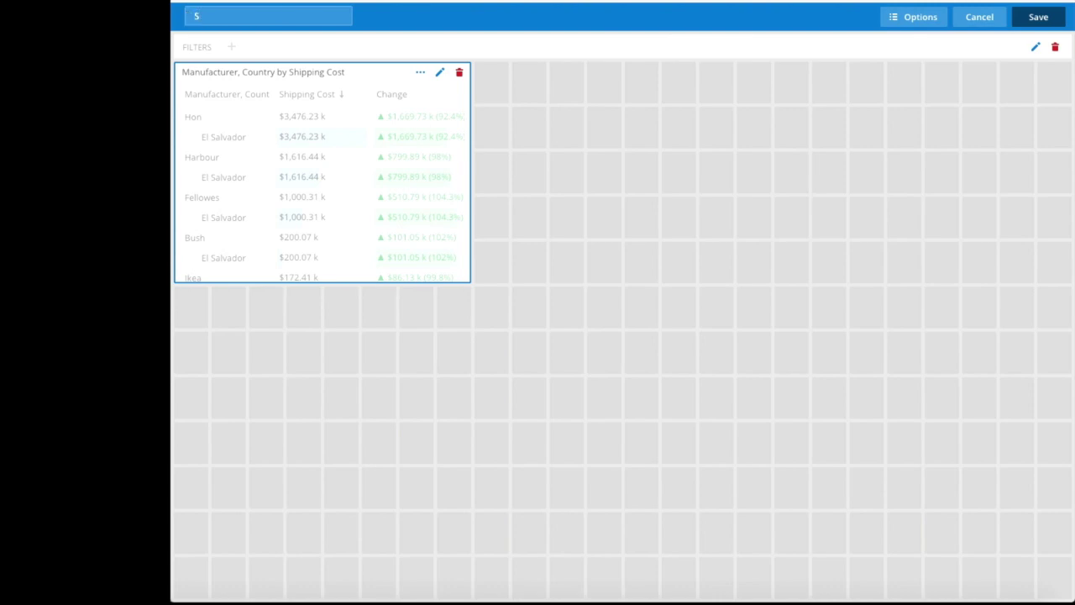
text(hipping)
click(1043, 19)
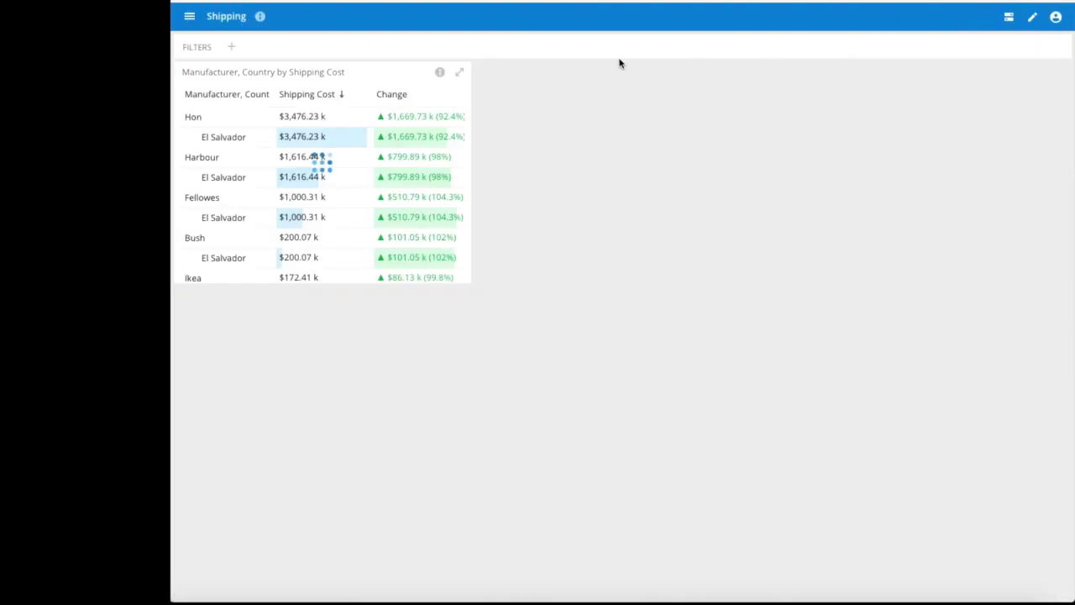
click(461, 78)
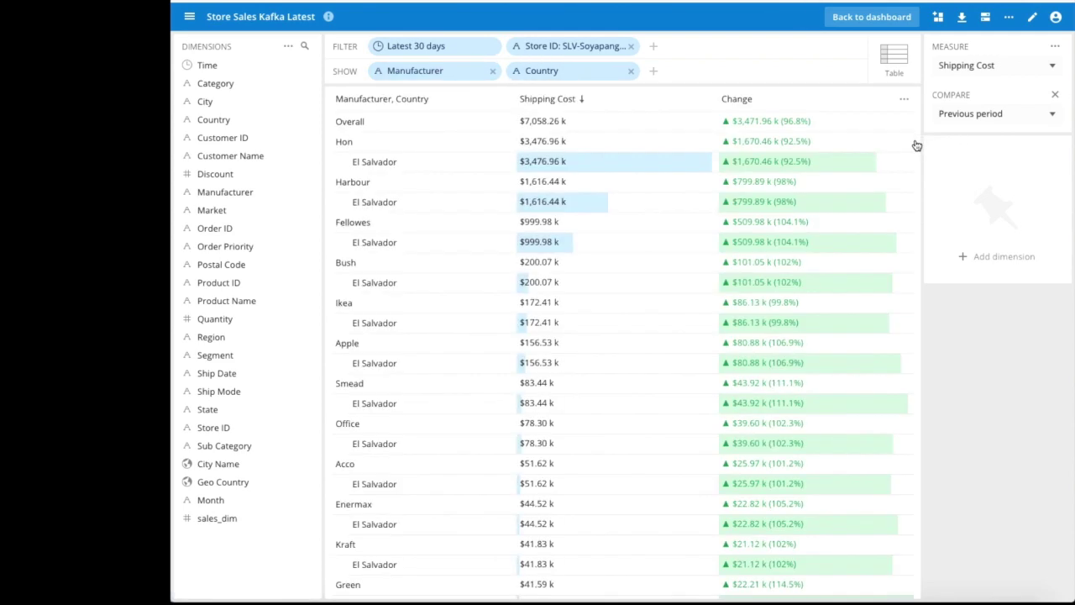
Create an alert named 'Soyapango' with the Shipping Cost percent-delta threshold changed from 42 to 10
click(1009, 17)
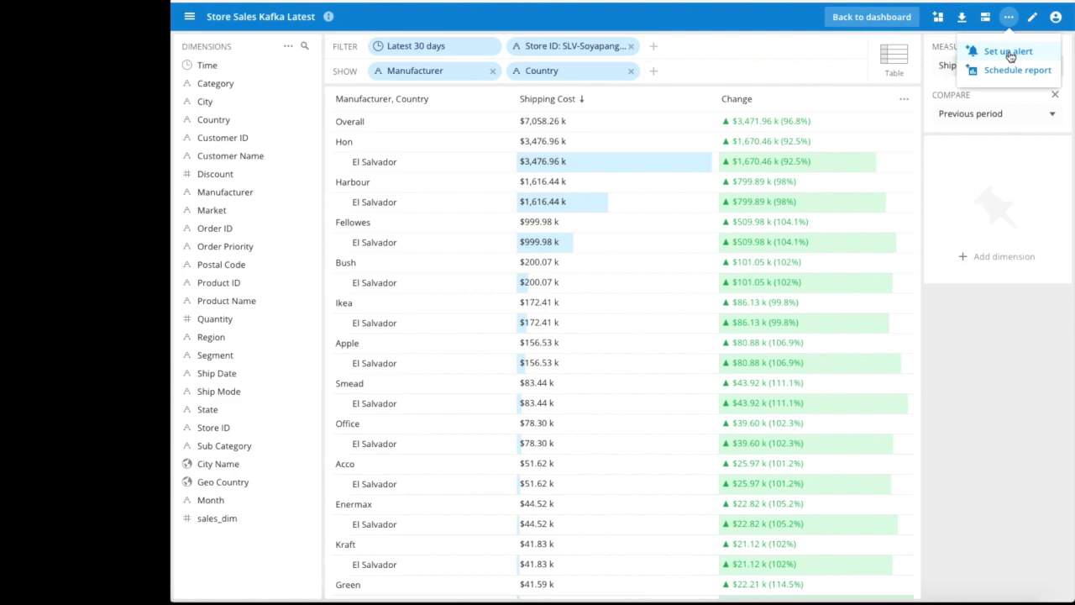
click(1010, 56)
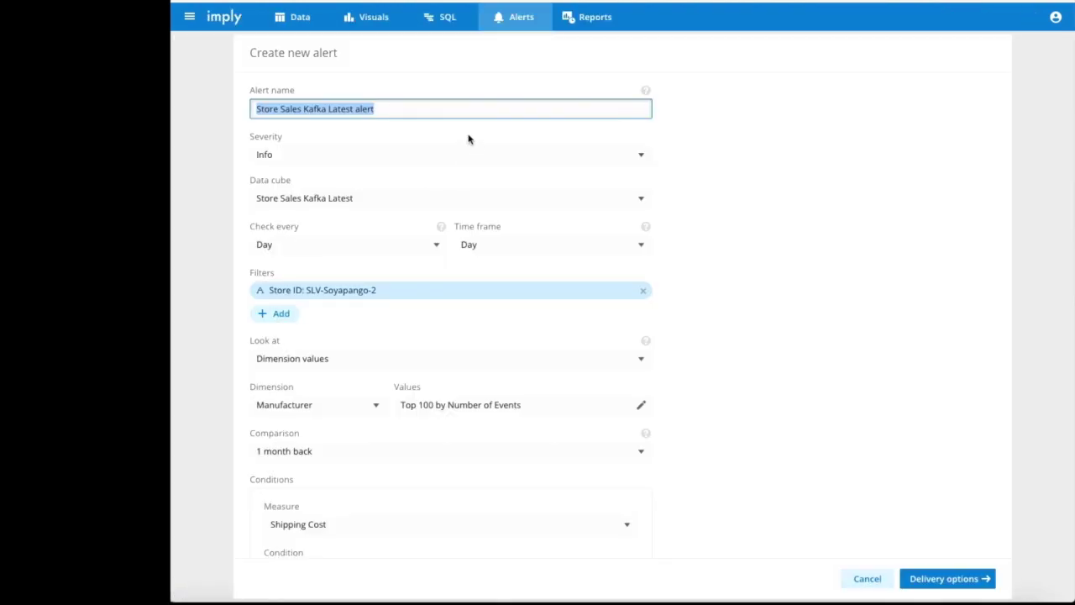
text(Soyap)
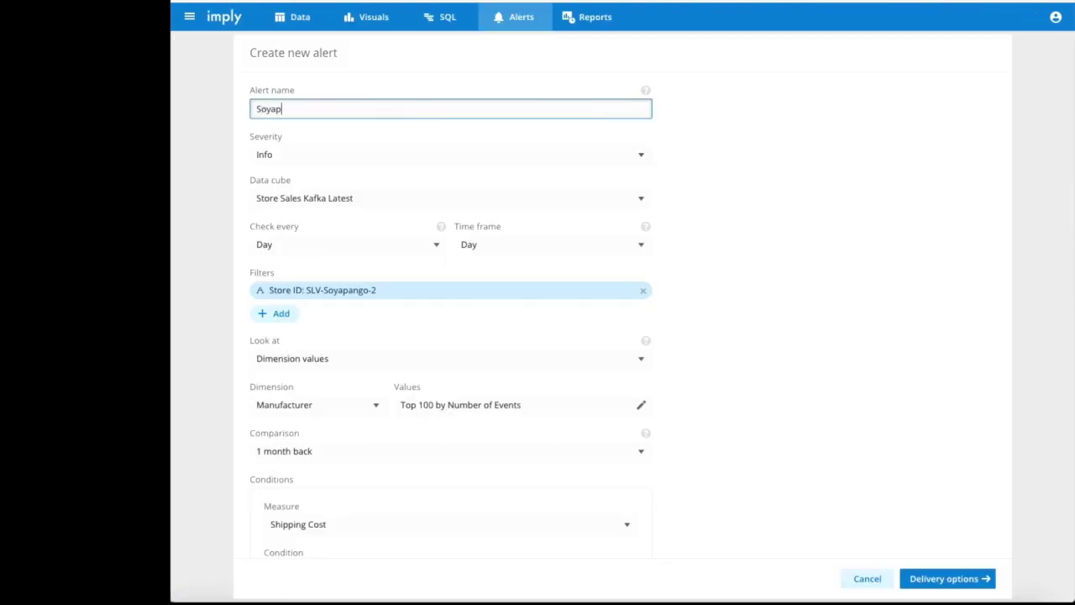
text(ango)
scroll(475, 271, down, 2)
scroll(476, 271, down, 1)
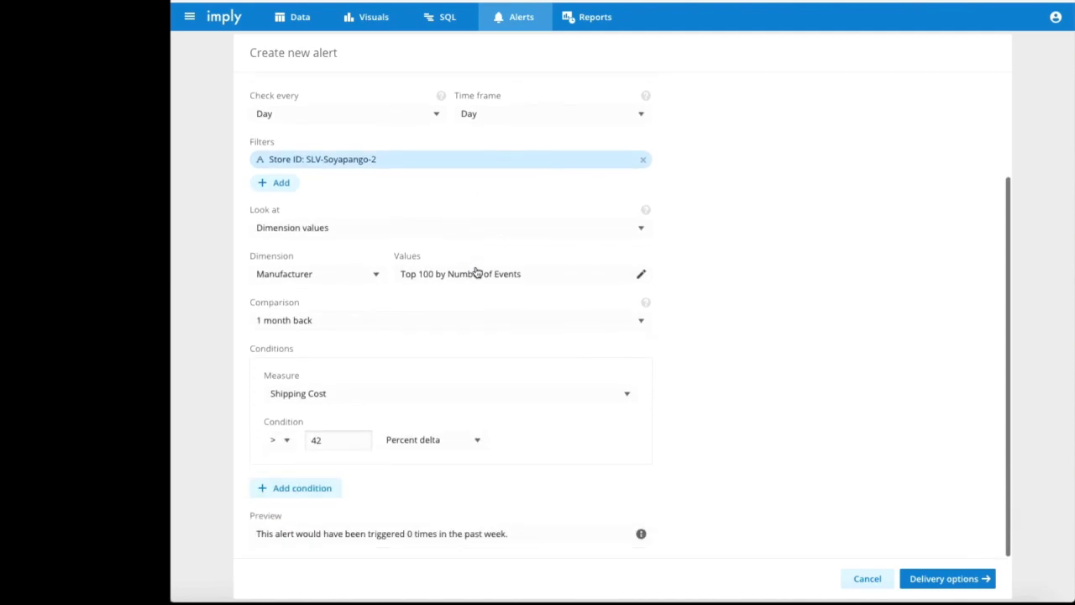
click(343, 439)
double_click(343, 439)
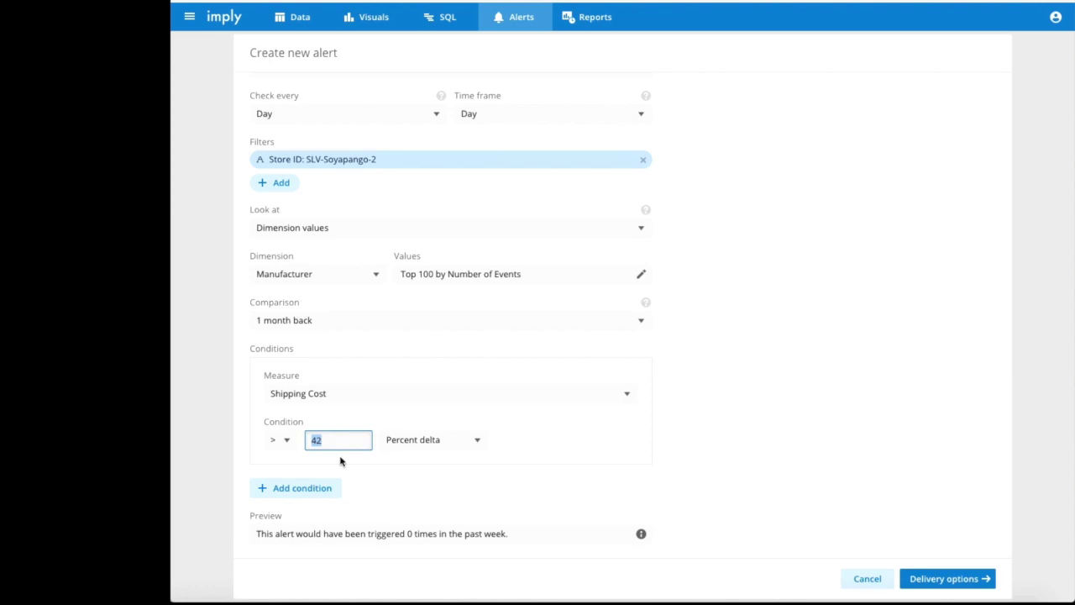
text(10)
click(985, 579)
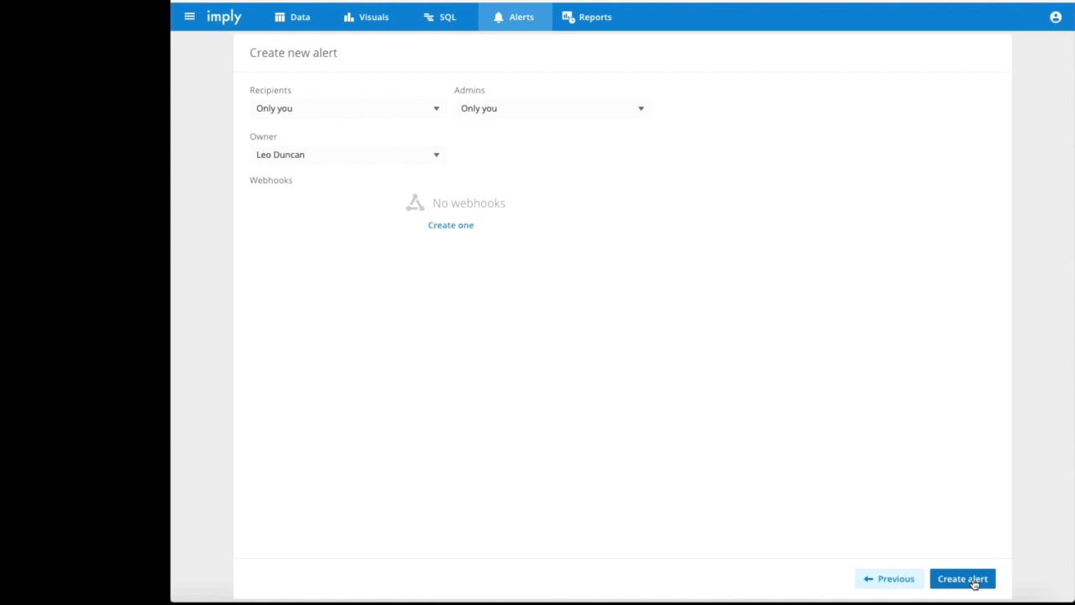
Create the Soyapango alert and find it in the Alerts list
click(974, 585)
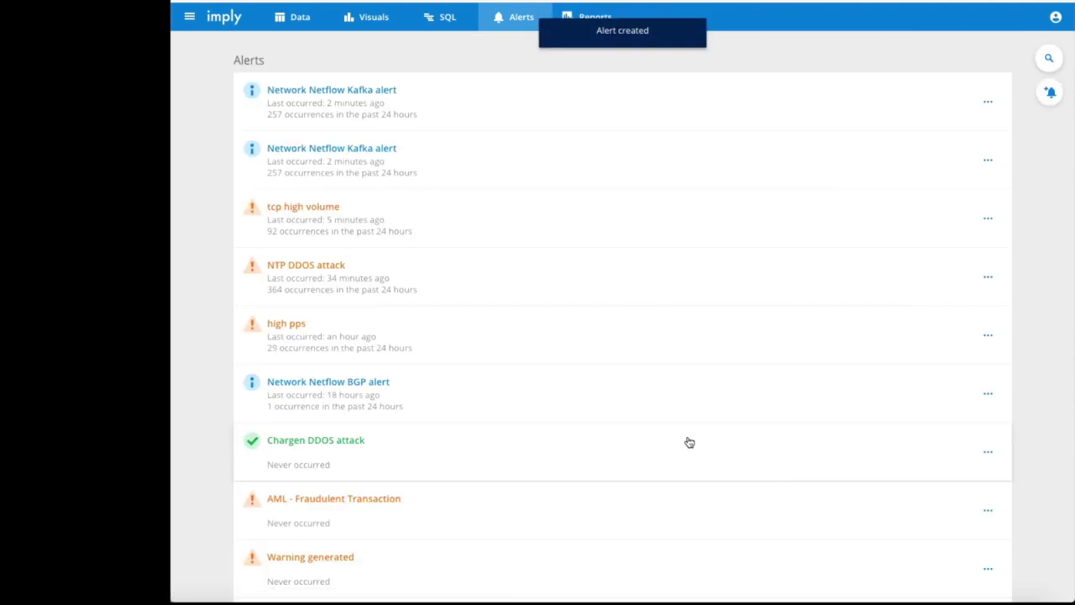
scroll(688, 442, down, 5)
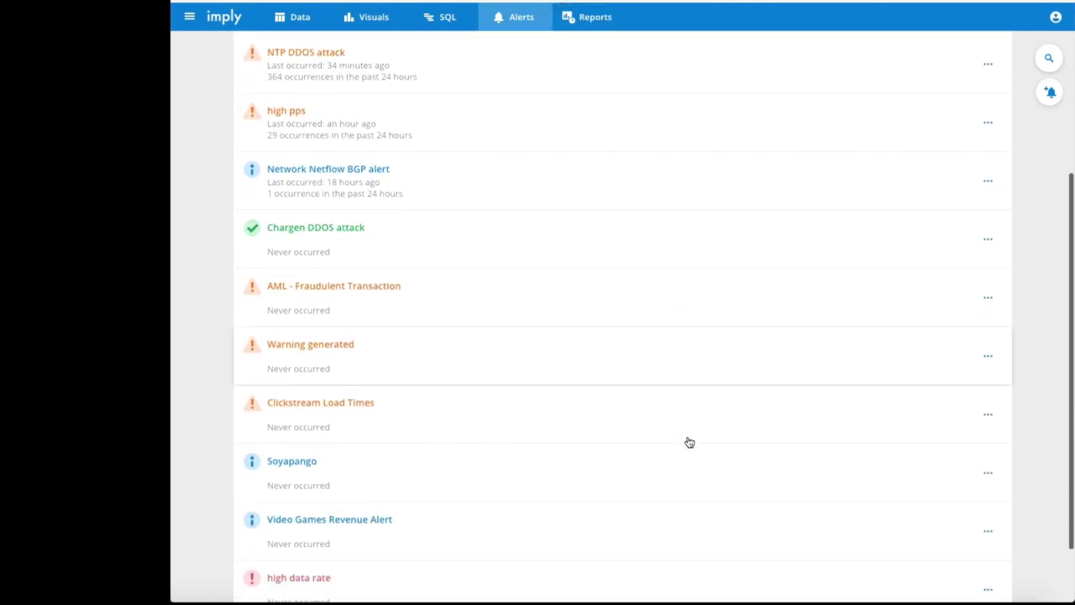